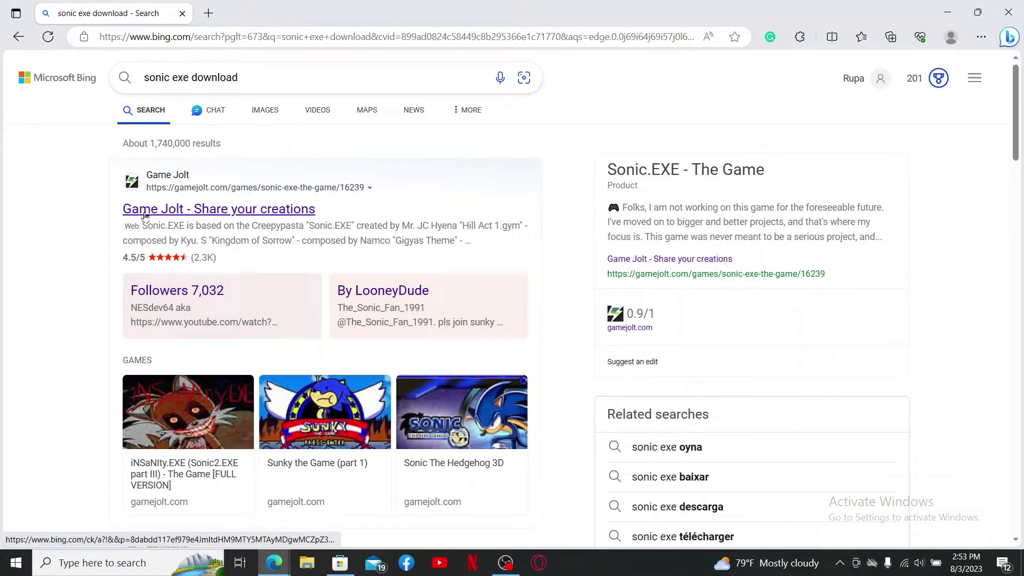
- Open the Sonic.EXE - The Game page on Game Jolt from the Bing results
left_click(186, 215)
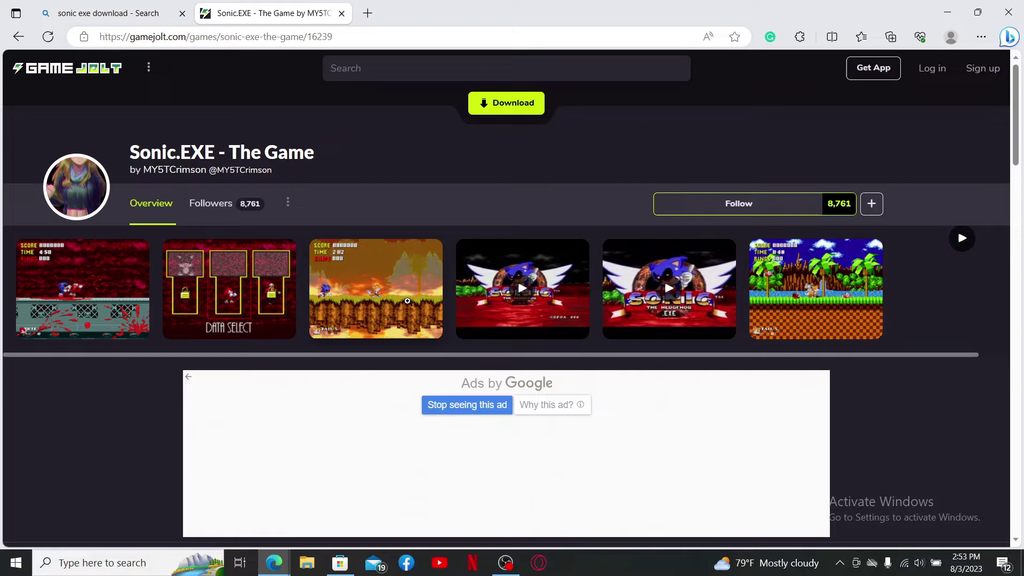
scroll(496, 263, "down", 4)
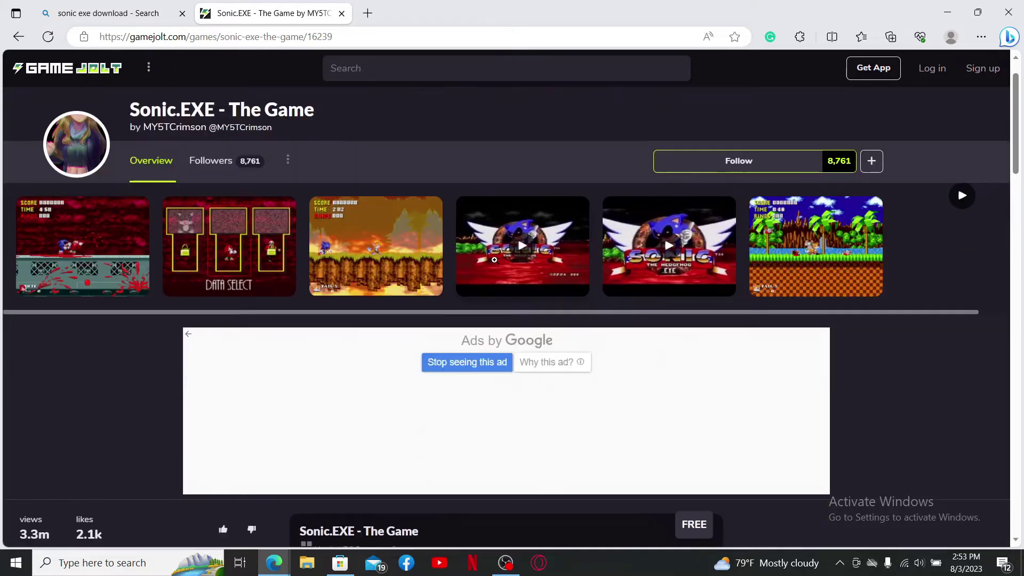
scroll(497, 263, "down", 1)
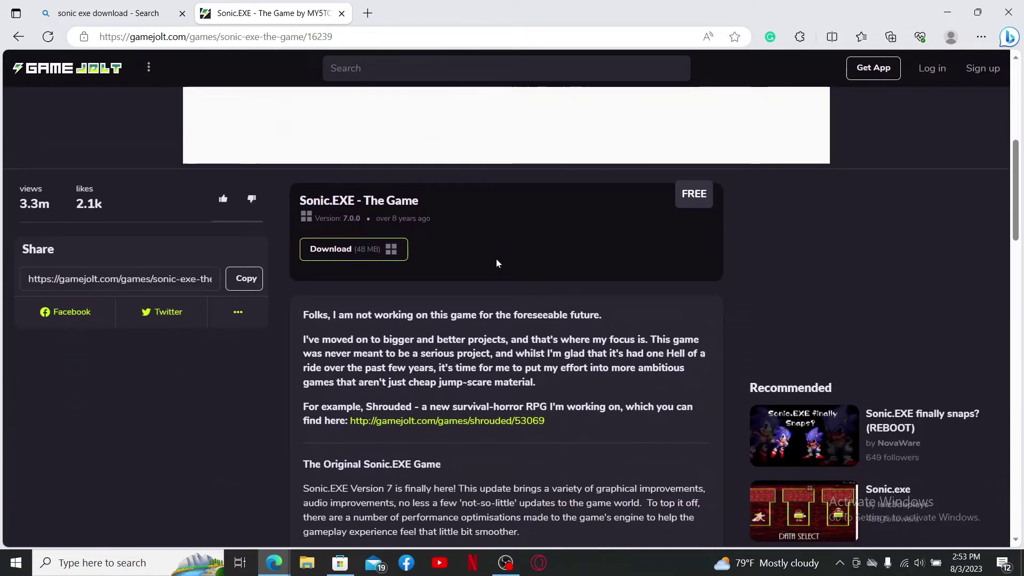
scroll(497, 264, "down", 1)
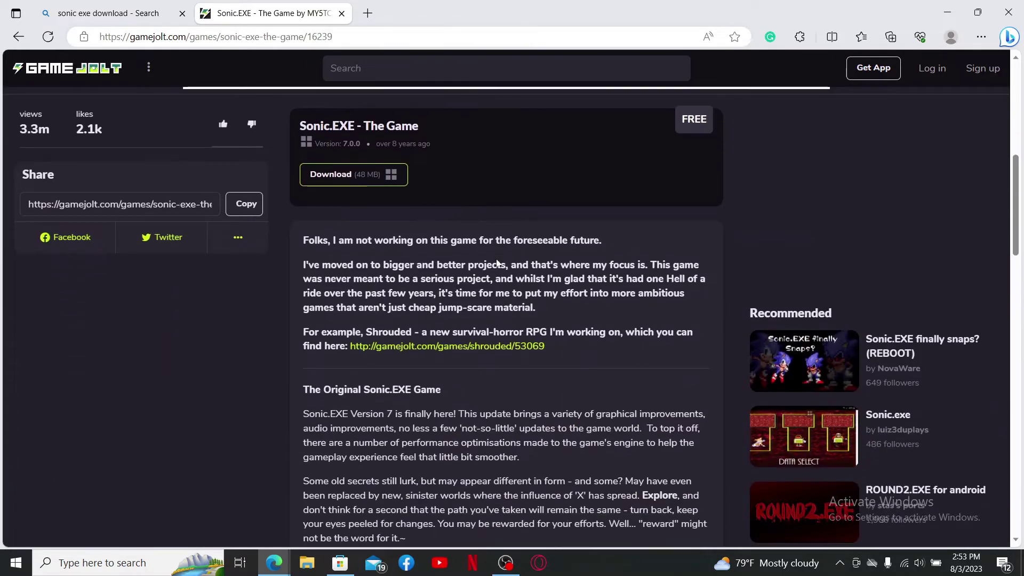
- Download the 48 MB Windows build of Sonic.EXE from Game Jolt
left_click(351, 176)
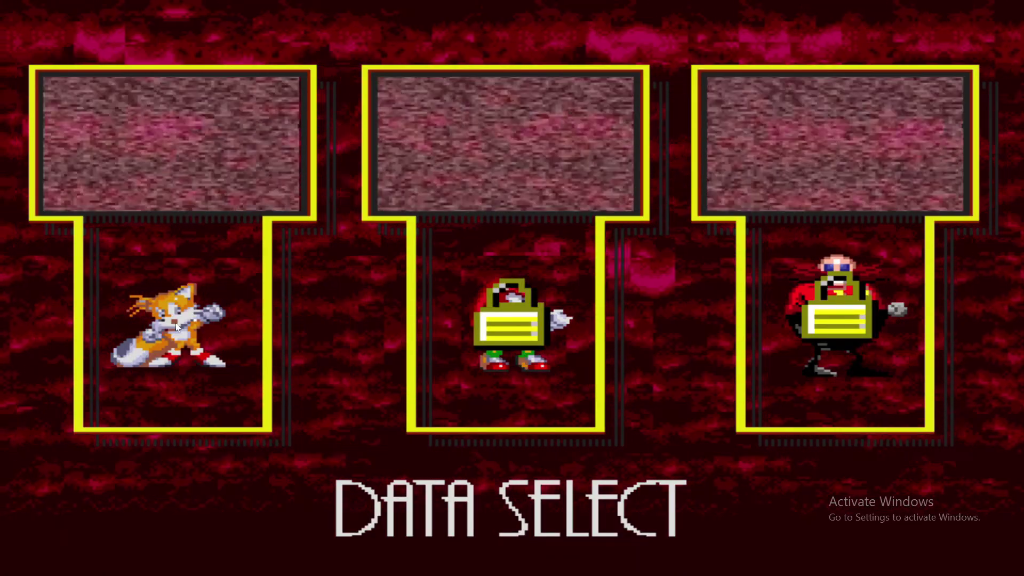
- Quit the fullscreen Sonic.EXE game and return to the Windows desktop
key("Escape")
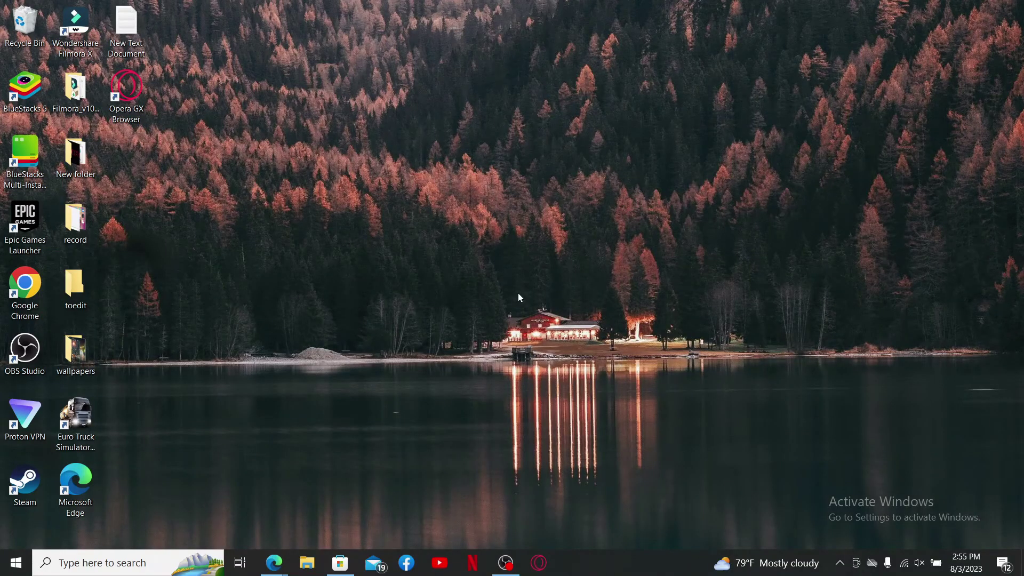